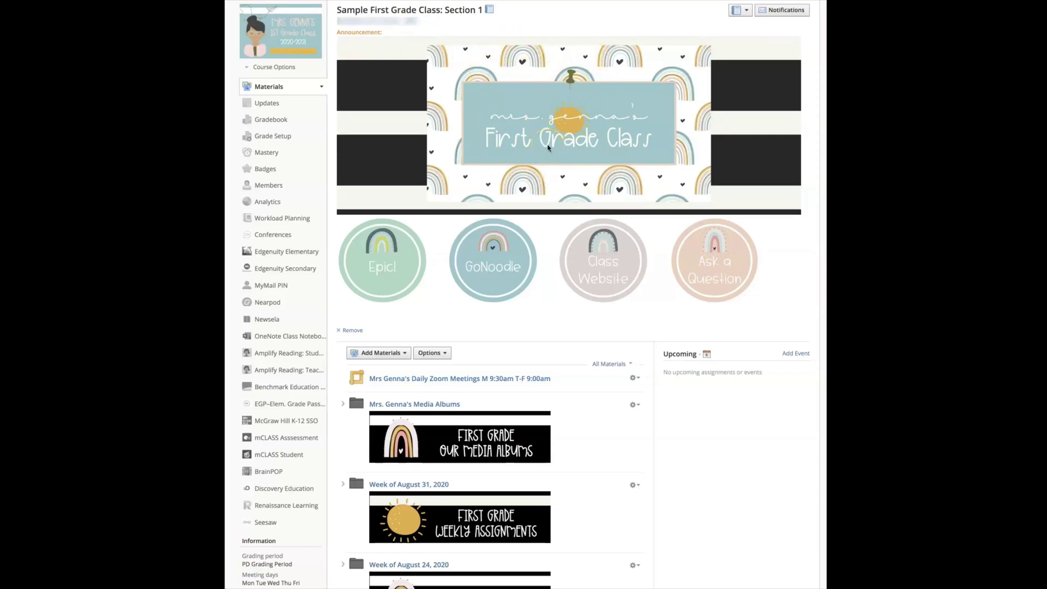
Start a new External Tool material with Zoom Meeting as the tool provider
left_click(716, 270)
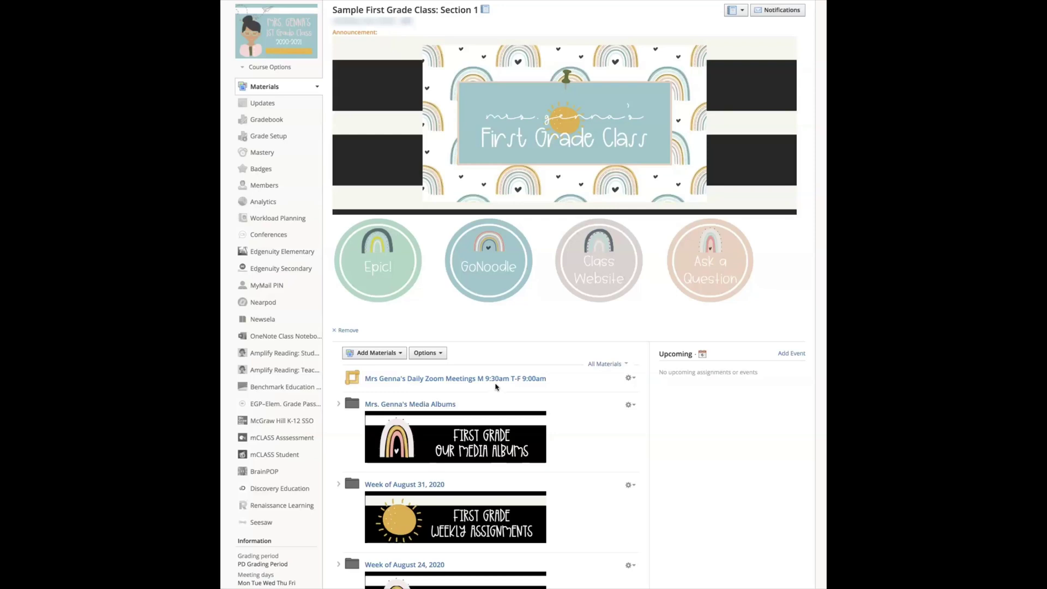
left_click(391, 354)
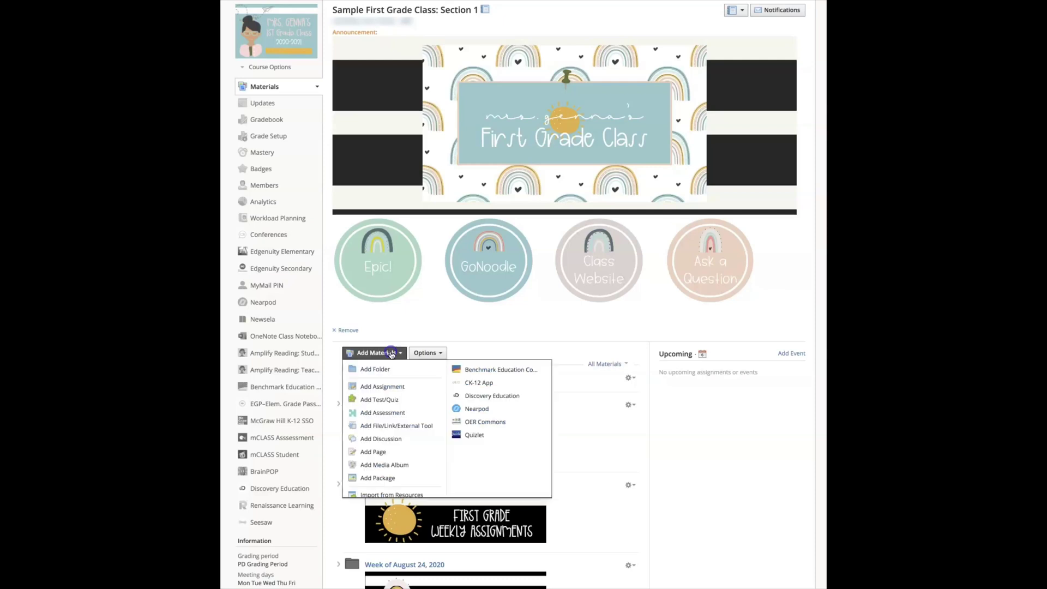
left_click(393, 426)
left_click(651, 149)
left_click(651, 149)
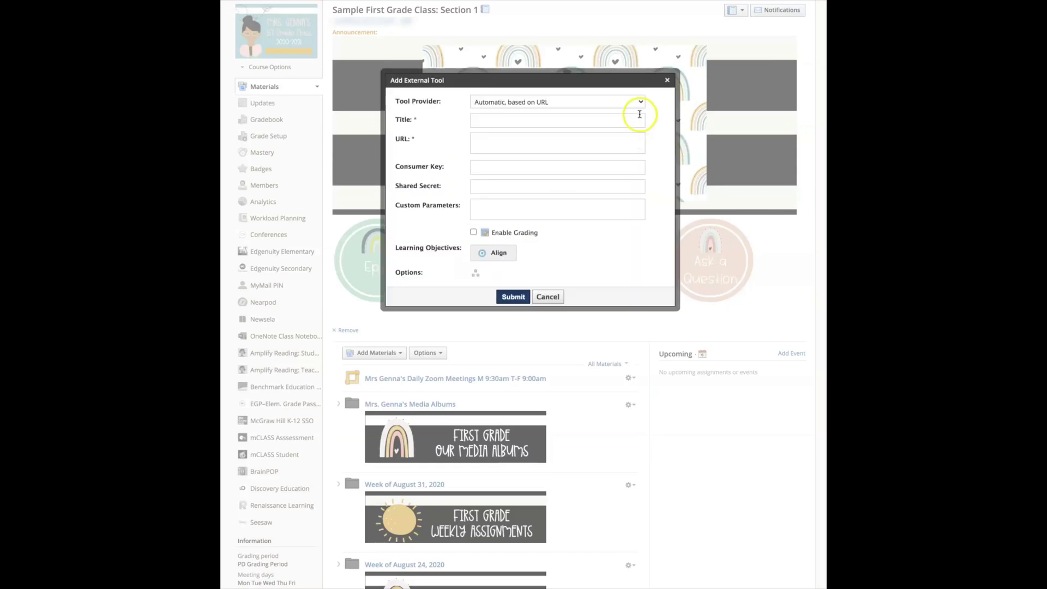
left_click(641, 103)
left_click(532, 575)
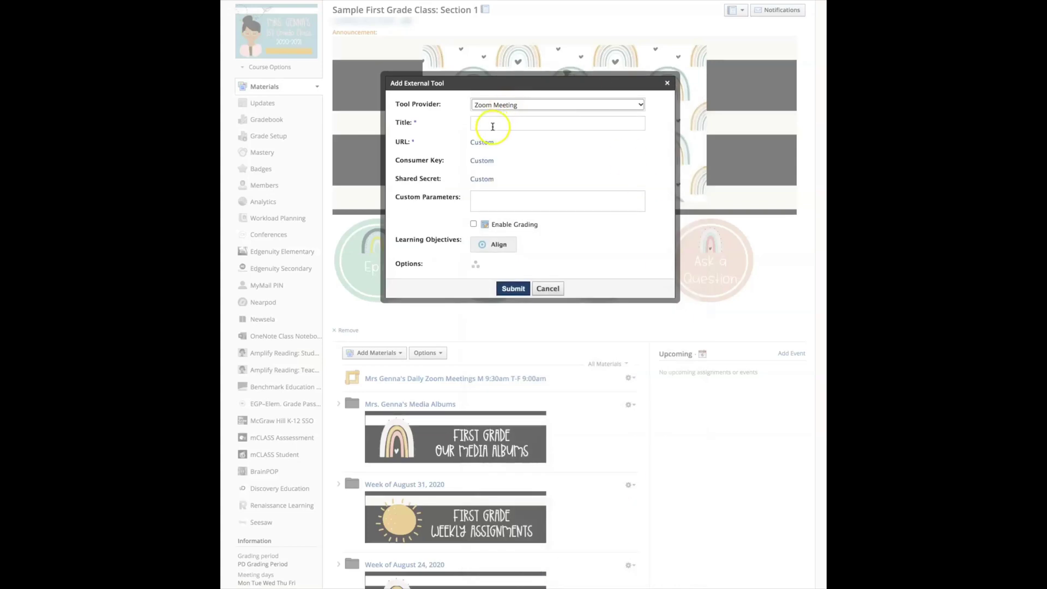
Fill in the Zoom meeting title, URL and shared secret, then submit the tool
key("Tab")
type("Mrs. Genna's Zoom Meeting")
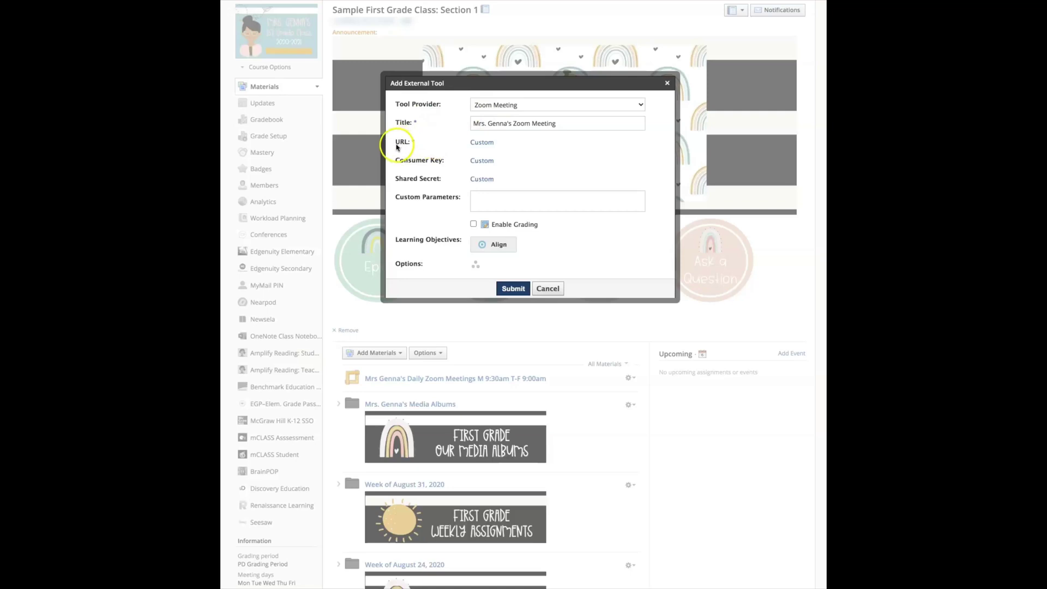
left_click(481, 142)
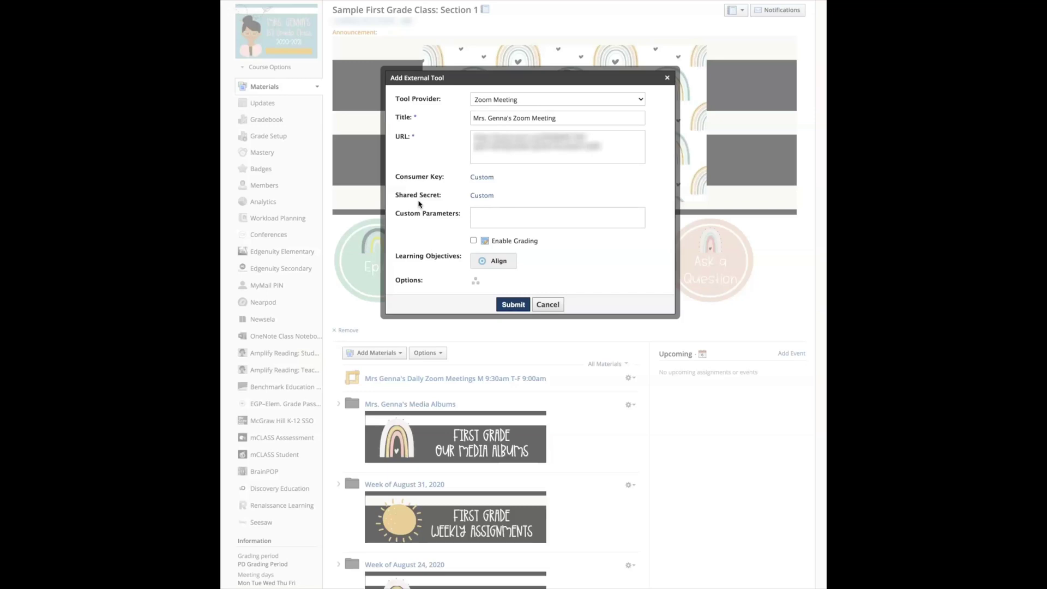
left_click(484, 201)
left_click(485, 196)
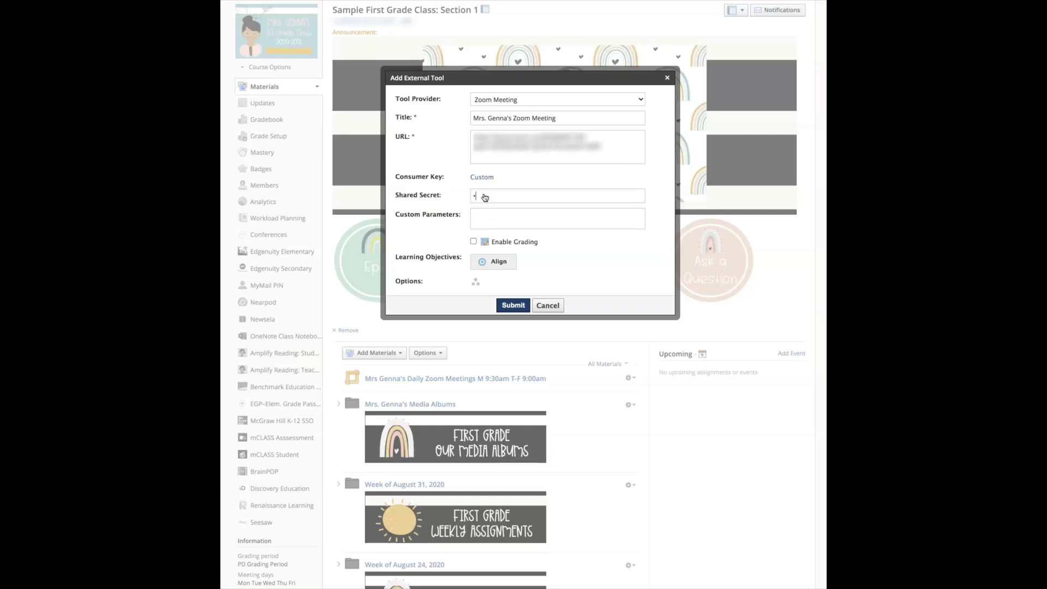
left_click(484, 197)
key("ctrl+v")
left_click(504, 285)
left_click(518, 306)
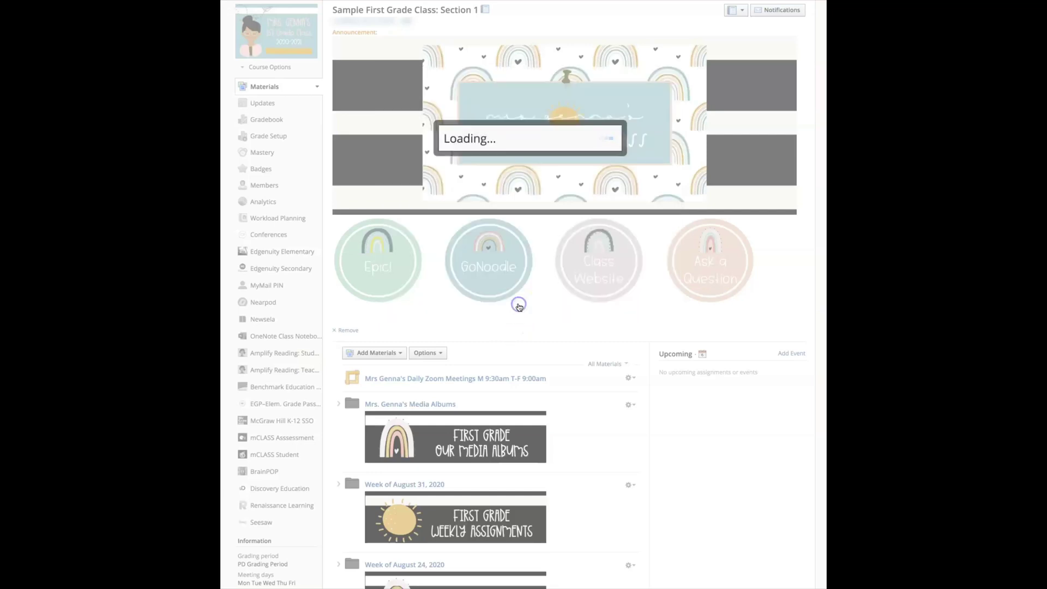
Drag the new Zoom Meeting link up to sit directly under the Daily Zoom Meetings item
left_click(646, 353)
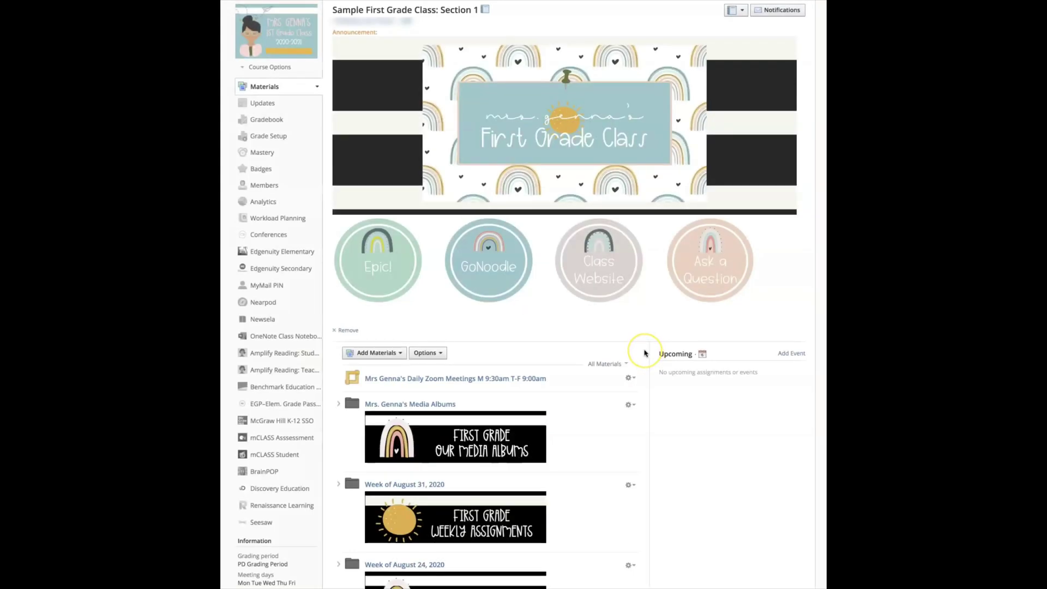
scroll(645, 354, "down", 5)
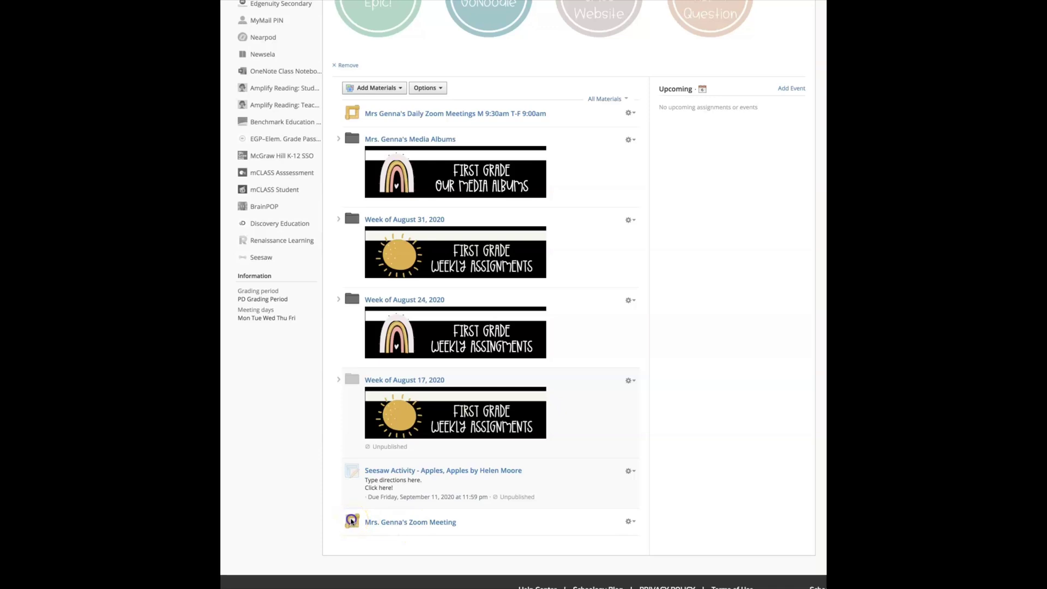
left_click_drag(351, 522, 345, 149)
left_click(788, 218)
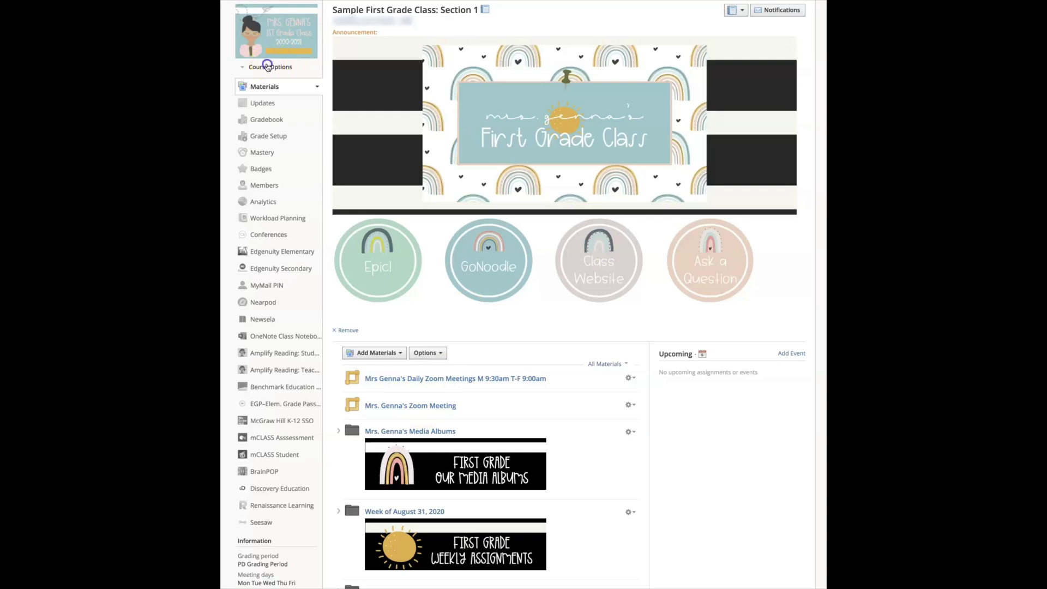
Make Profile, Updates, Materials and Calendar visible to Course, with Roster visible to No One
left_click(267, 67)
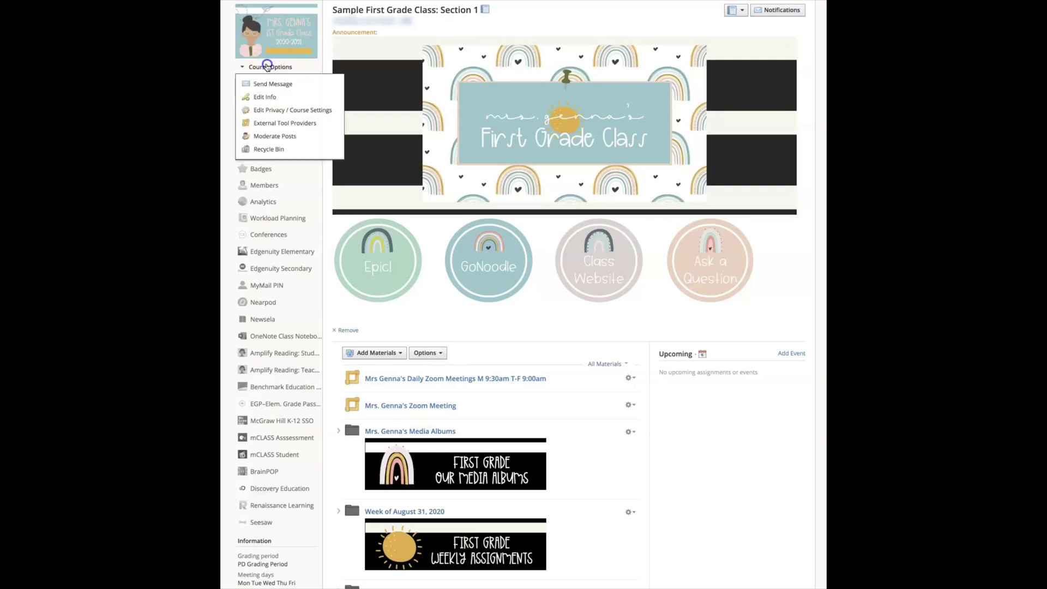
left_click(272, 112)
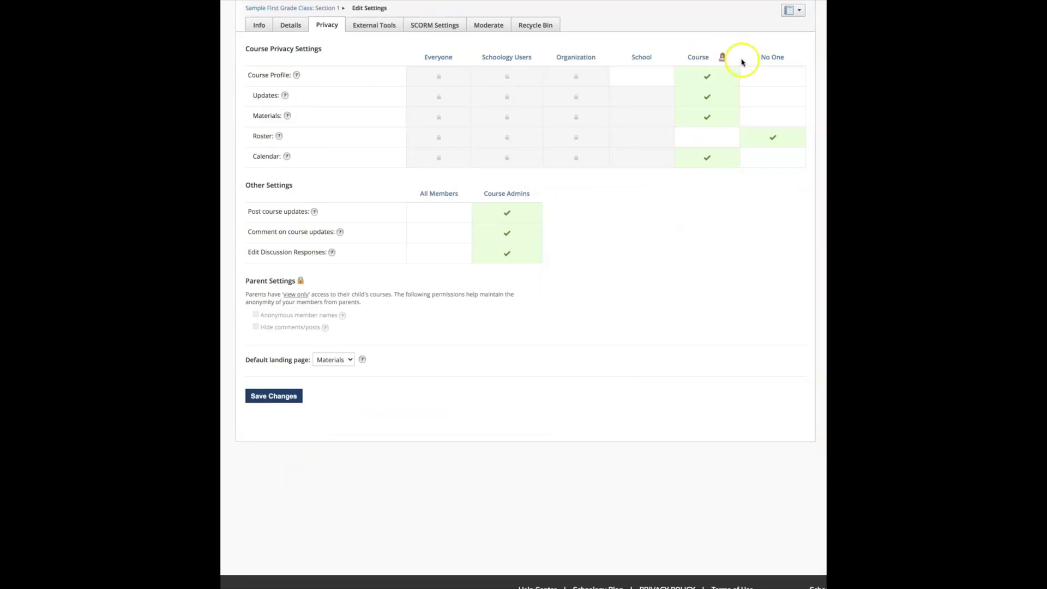
left_click(771, 76)
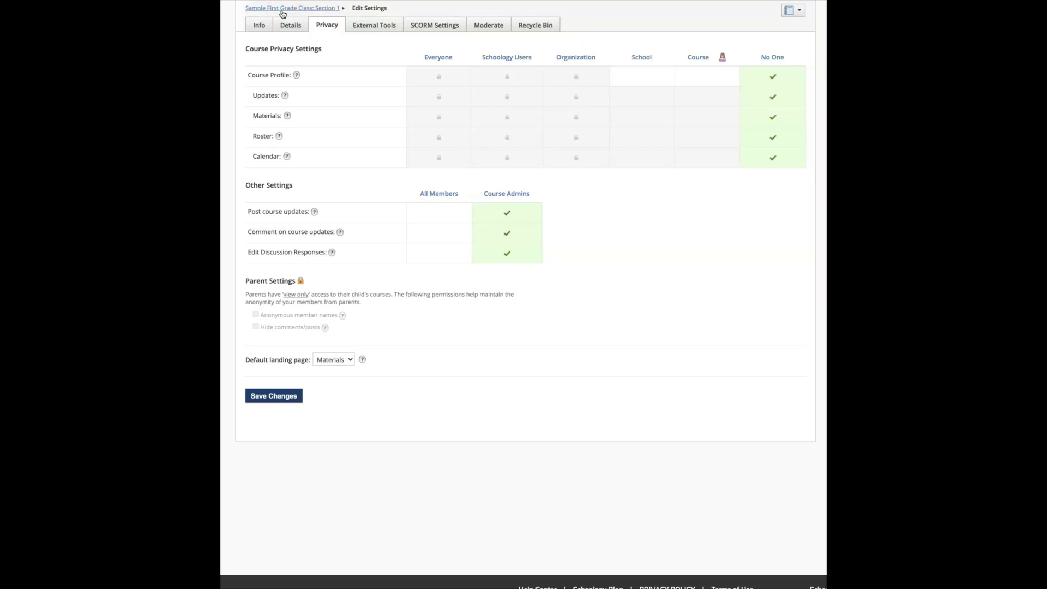
left_click(346, 11)
left_click(701, 78)
left_click(705, 97)
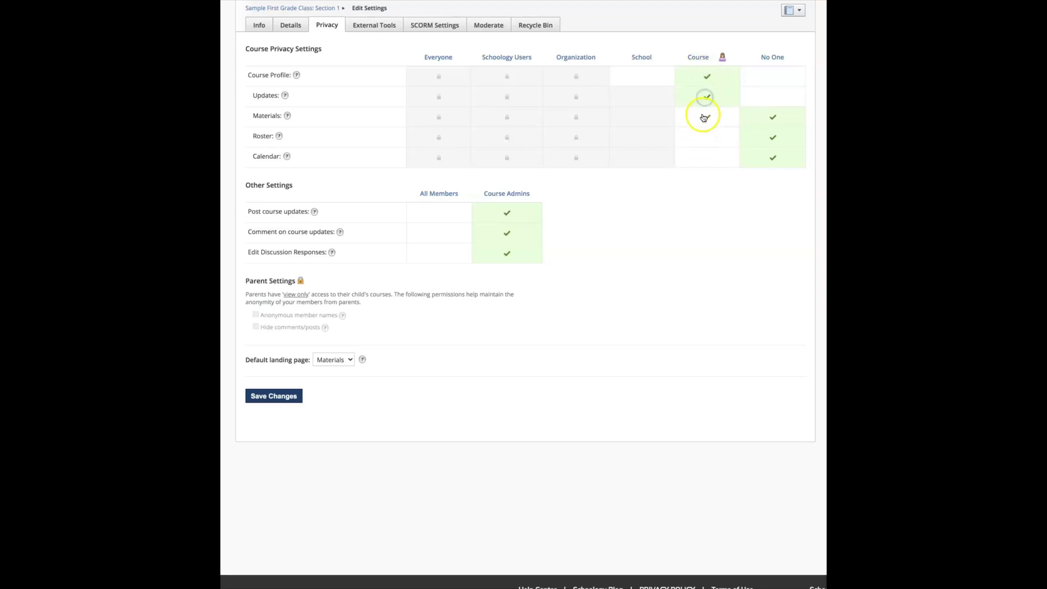
left_click(717, 116)
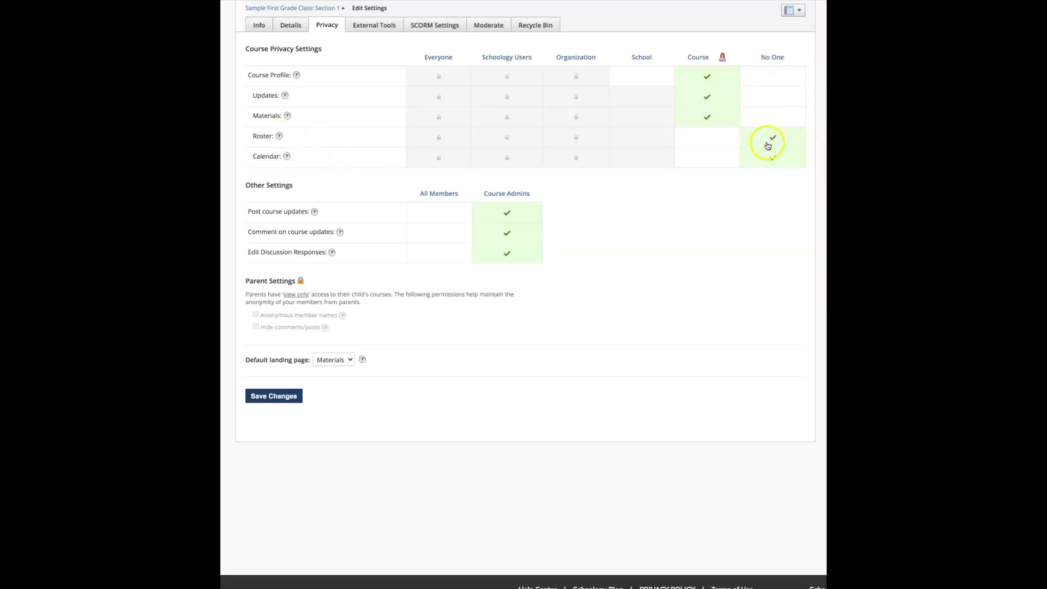
left_click(705, 158)
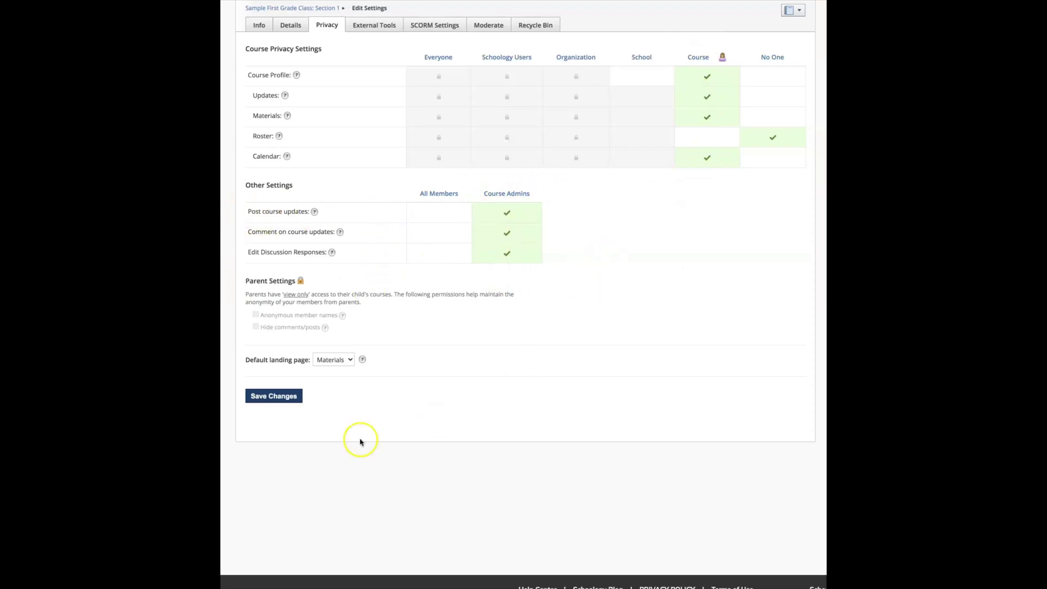
Save the privacy settings and open the Media Albums folder to view the David Goes to School album
left_click(269, 398)
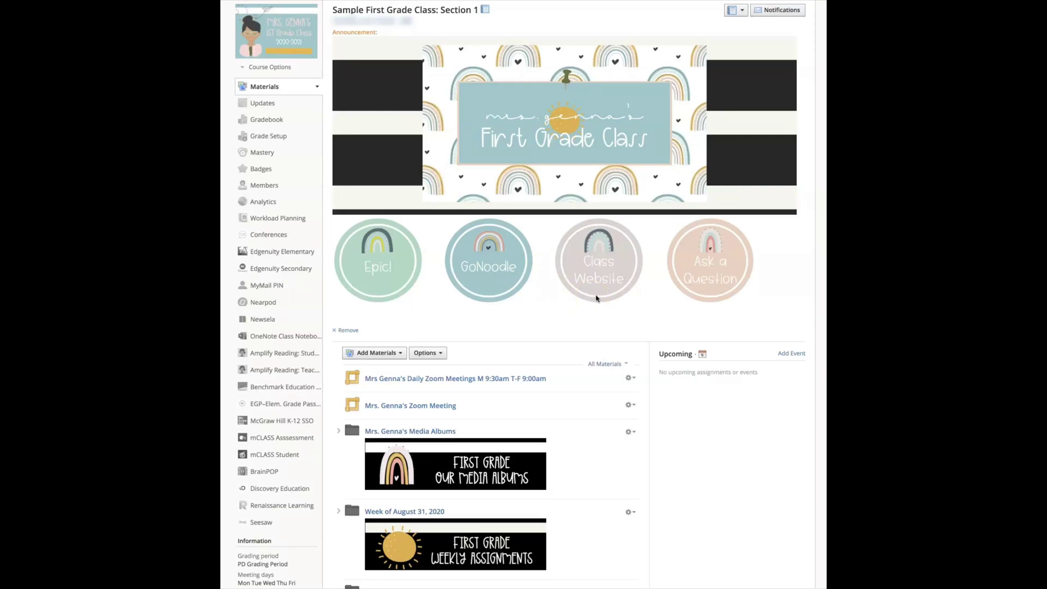
left_click(594, 295)
left_click(420, 431)
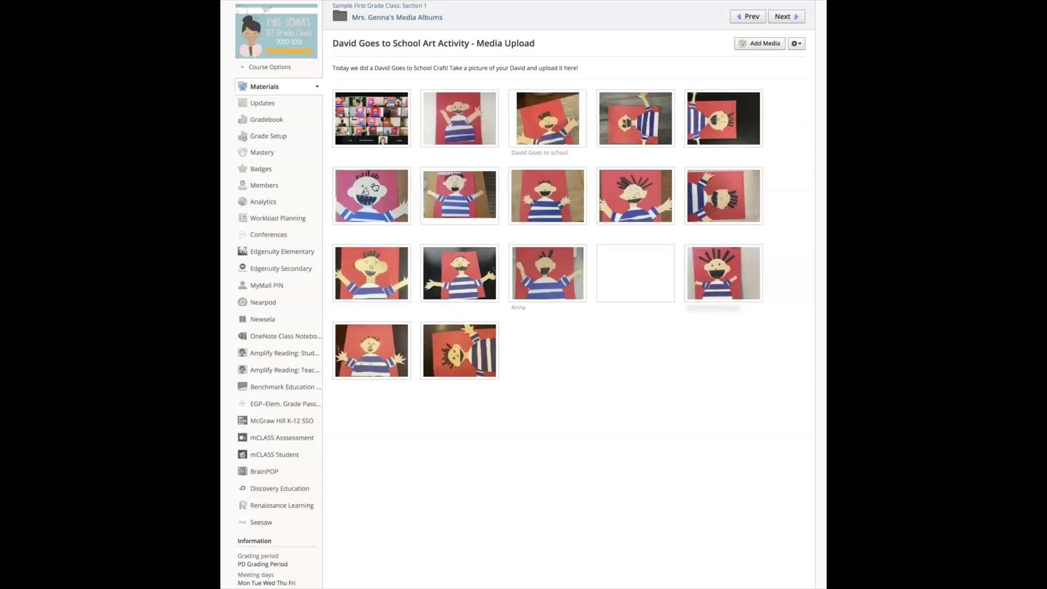
left_click(479, 20)
left_click(458, 12)
Create the 'David Goes to School - Media Upload' album with a description, comment and publish options
left_click(401, 6)
left_click(390, 354)
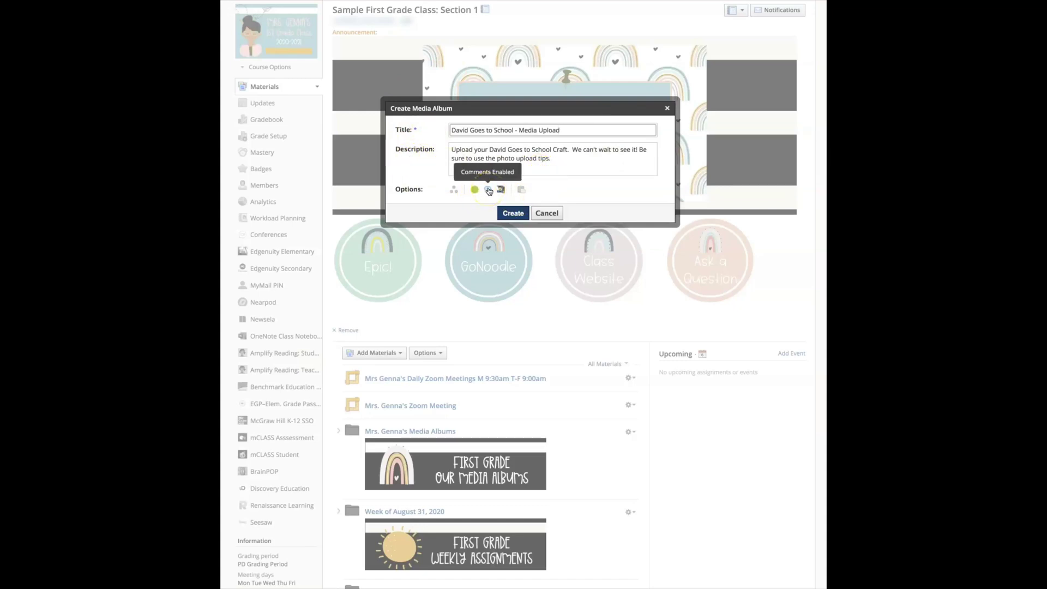
left_click(489, 191)
left_click(488, 190)
left_click(499, 181)
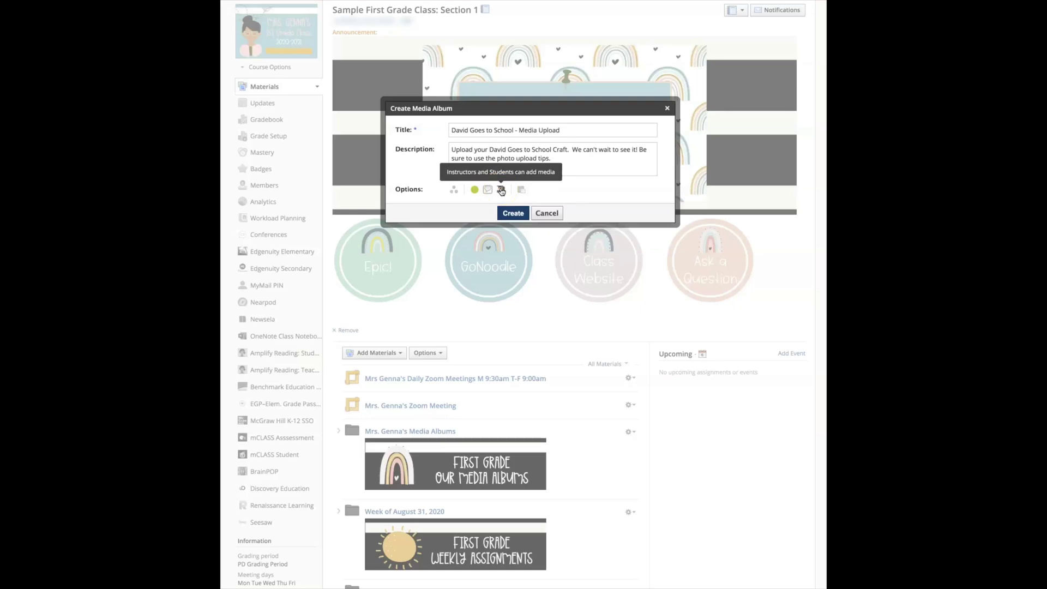
left_click(475, 192)
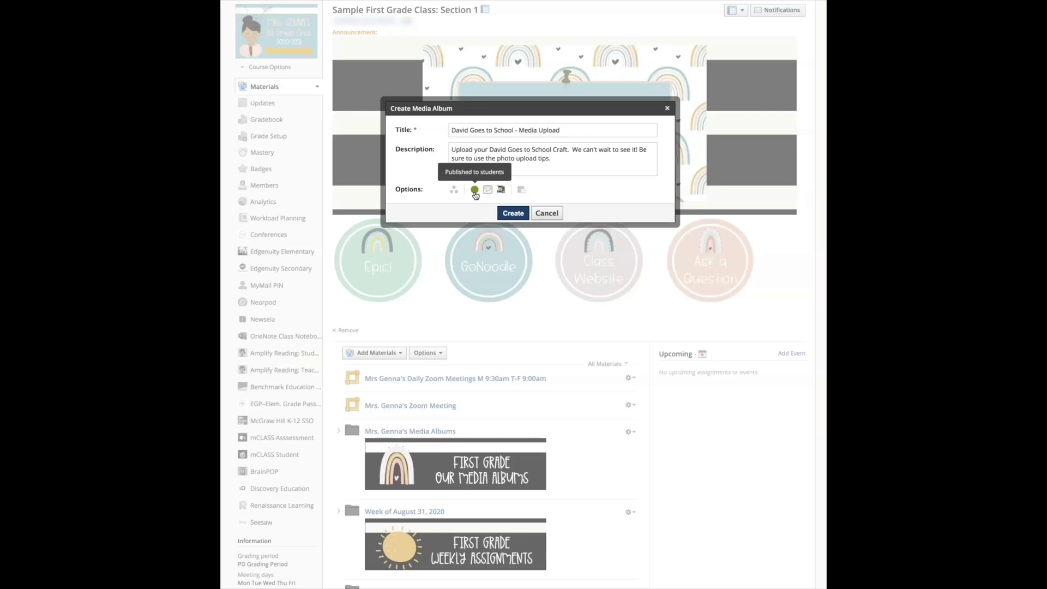
left_click(475, 192)
left_click(477, 192)
left_click(513, 214)
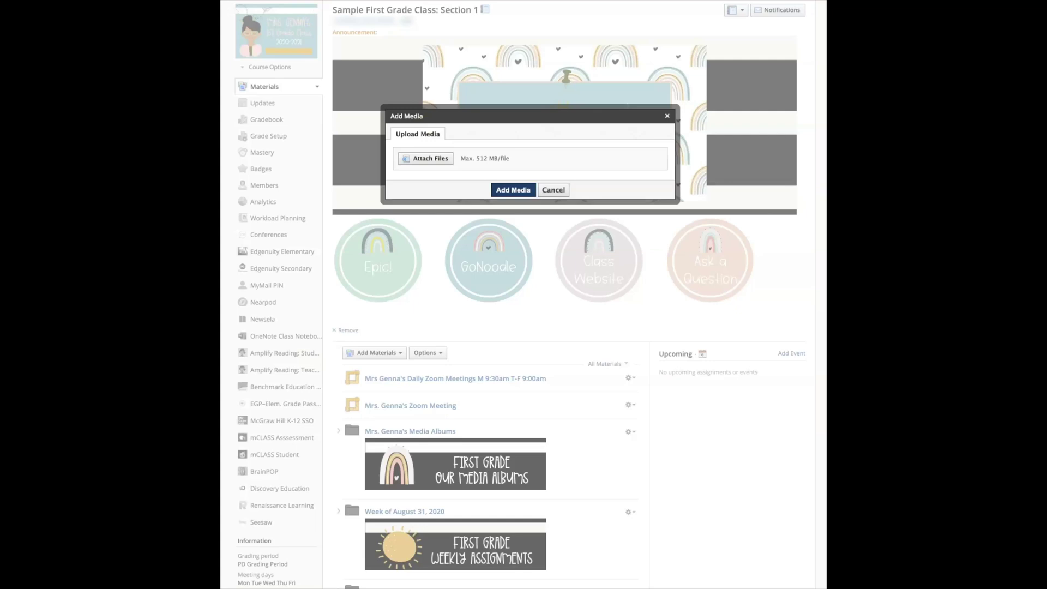
Add the uploaded photo to the David Goes to School - Media Upload album and return to Materials
left_click(516, 210)
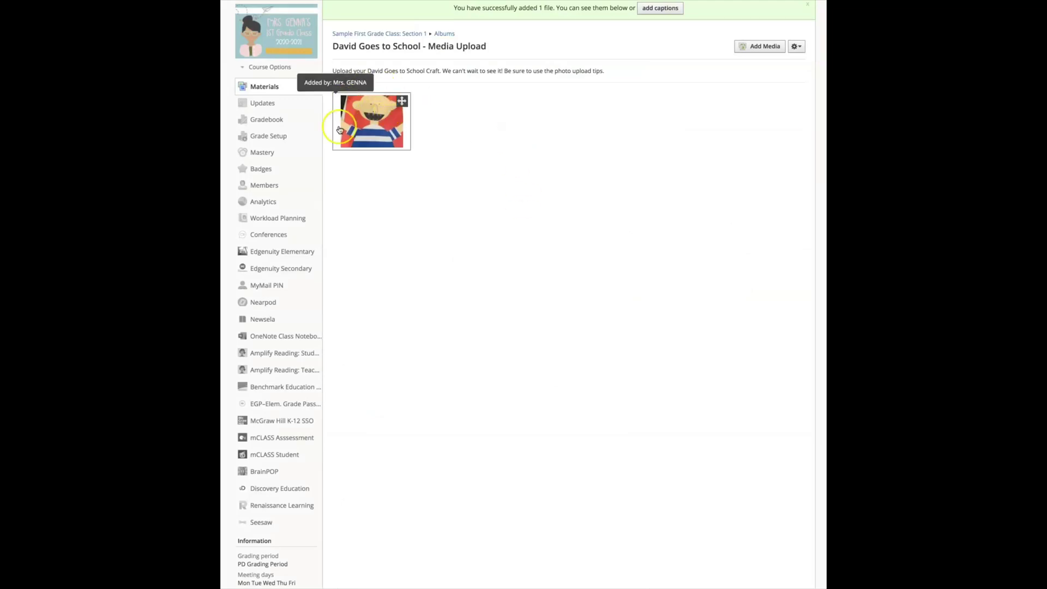
left_click(345, 105)
left_click(557, 123)
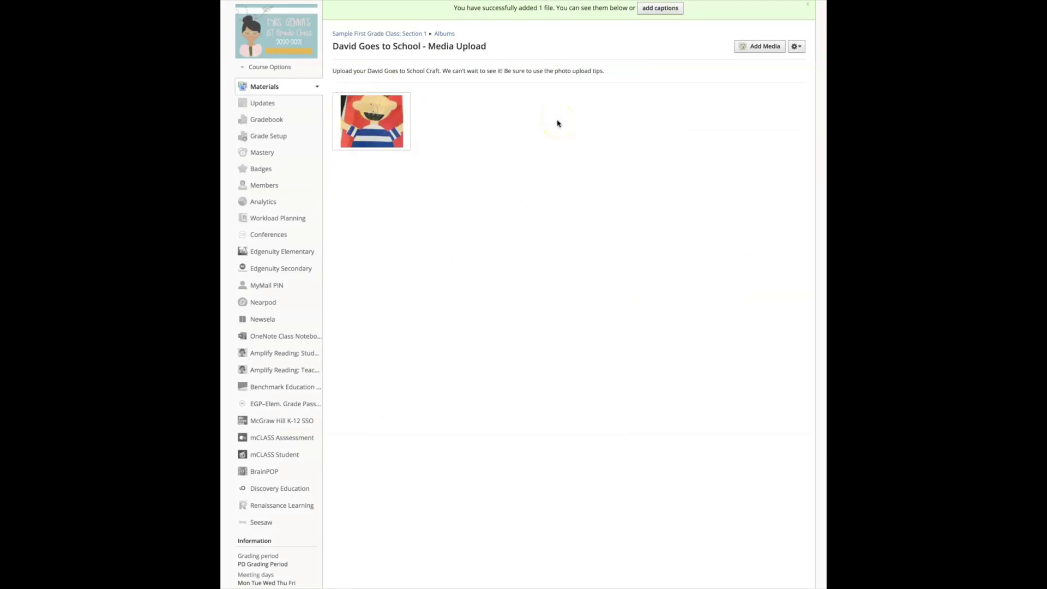
left_click(794, 47)
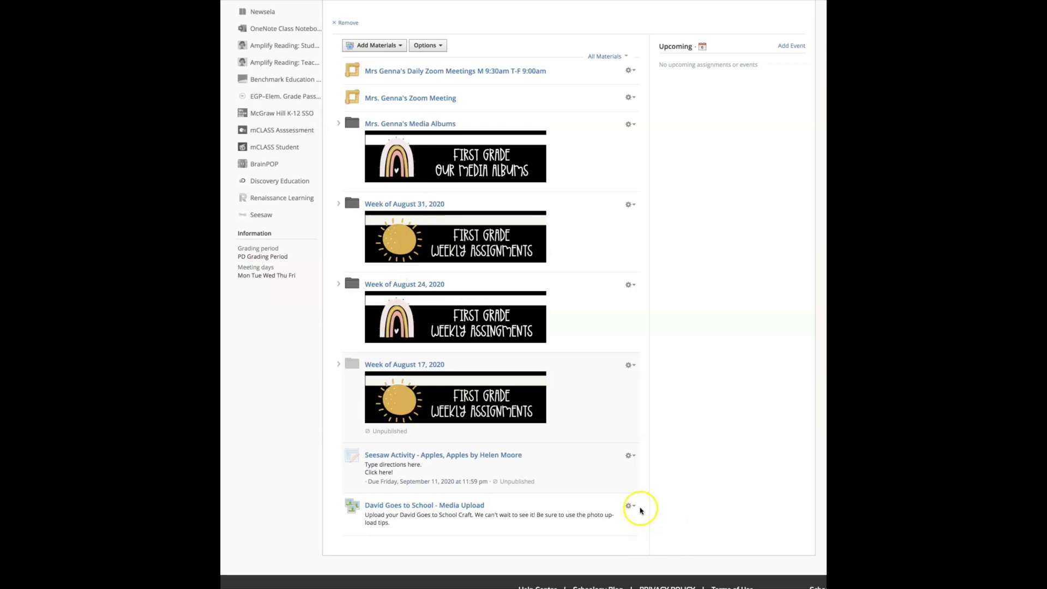
Move the David Goes to School - Media Upload album into the Week of August 31, 2020 folder
left_click(634, 506)
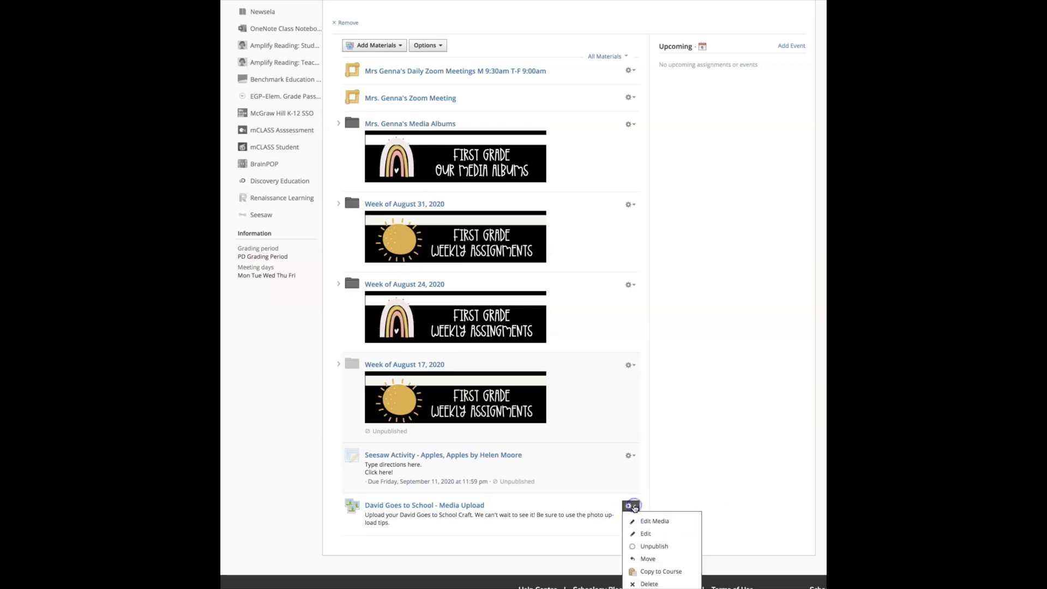
left_click(645, 557)
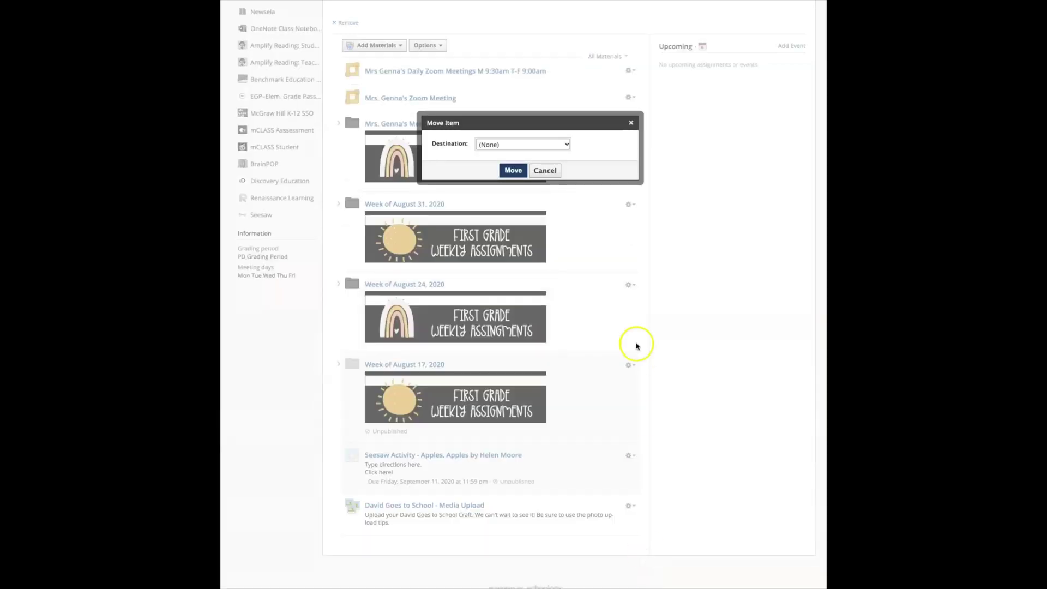
left_click(568, 145)
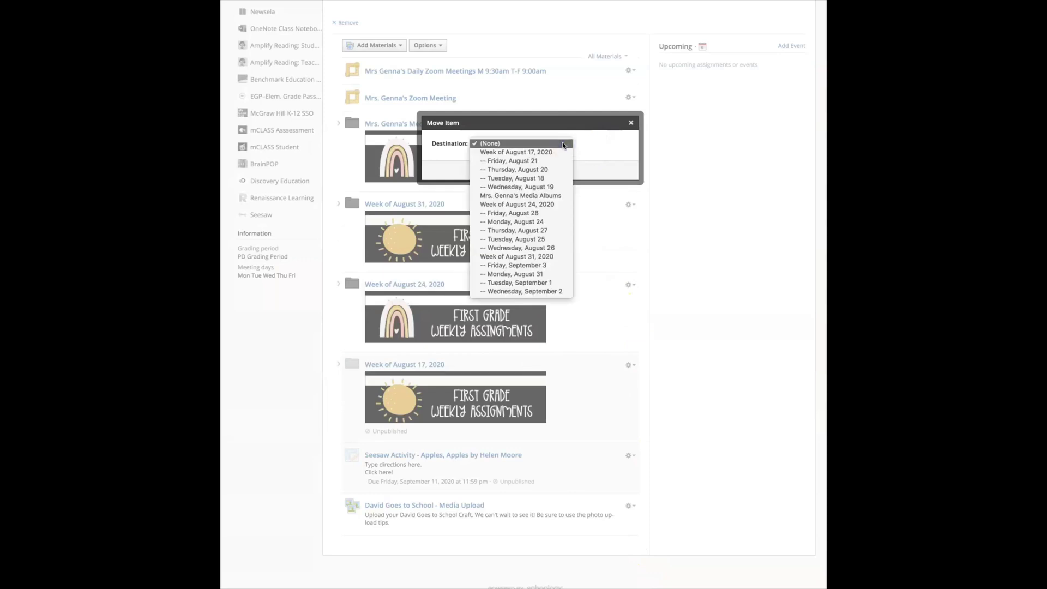
left_click(521, 257)
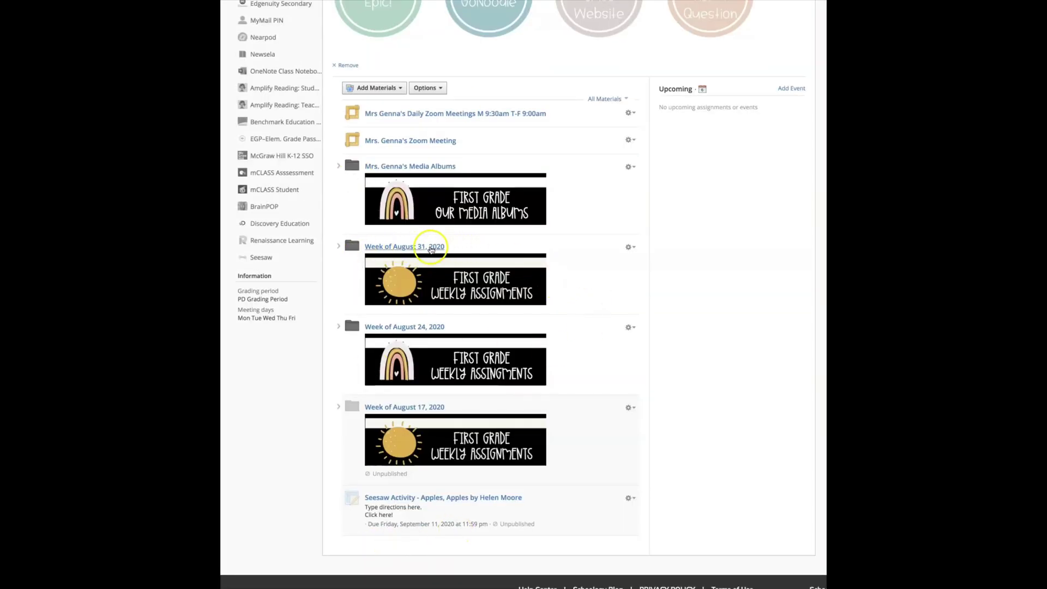
left_click_drag(431, 250, 468, 239)
Open the Week of August 31, 2020 folder and preview the Monday Language Arts lesson
left_click(468, 243)
scroll(468, 256, "up", 5)
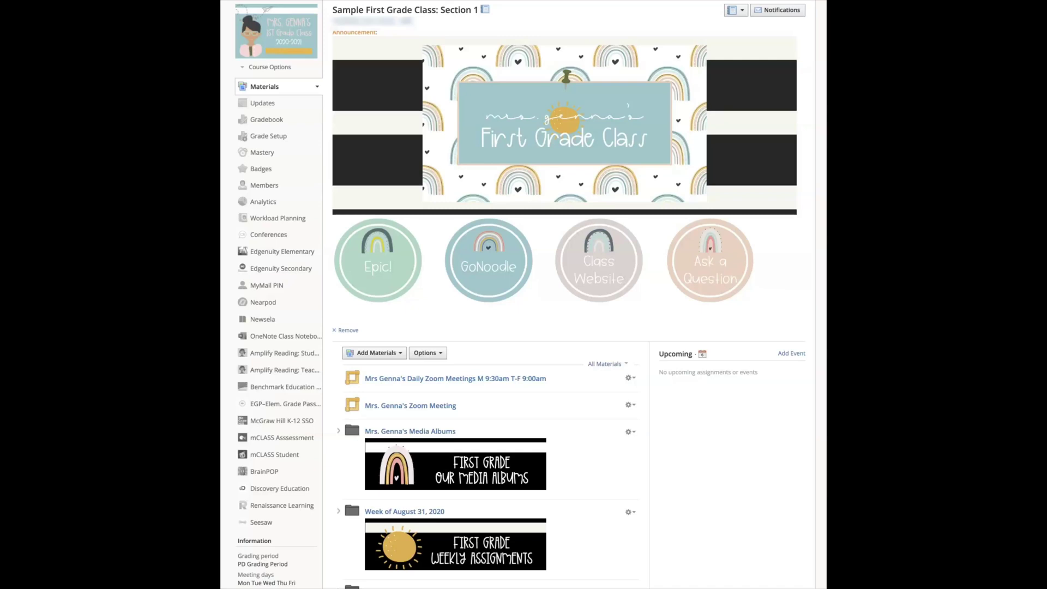
scroll(519, 402, "down", 1)
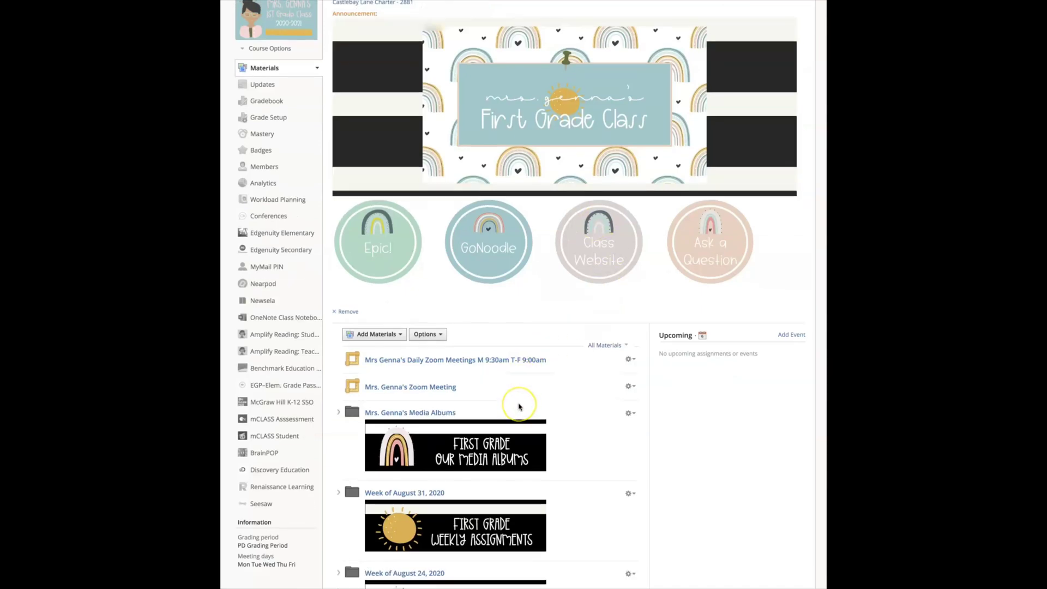
scroll(513, 403, "down", 3)
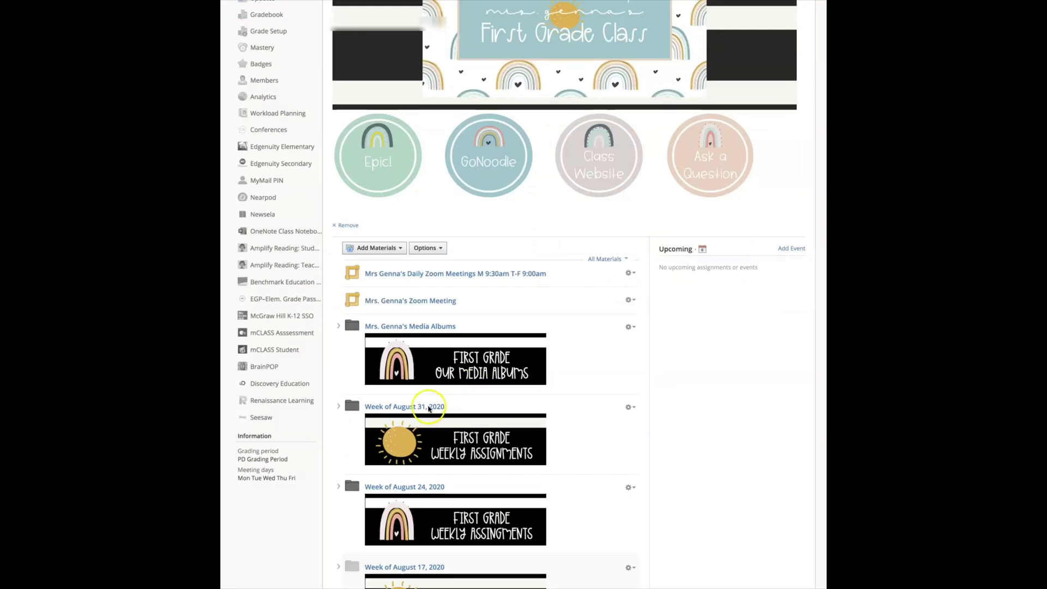
left_click(428, 406)
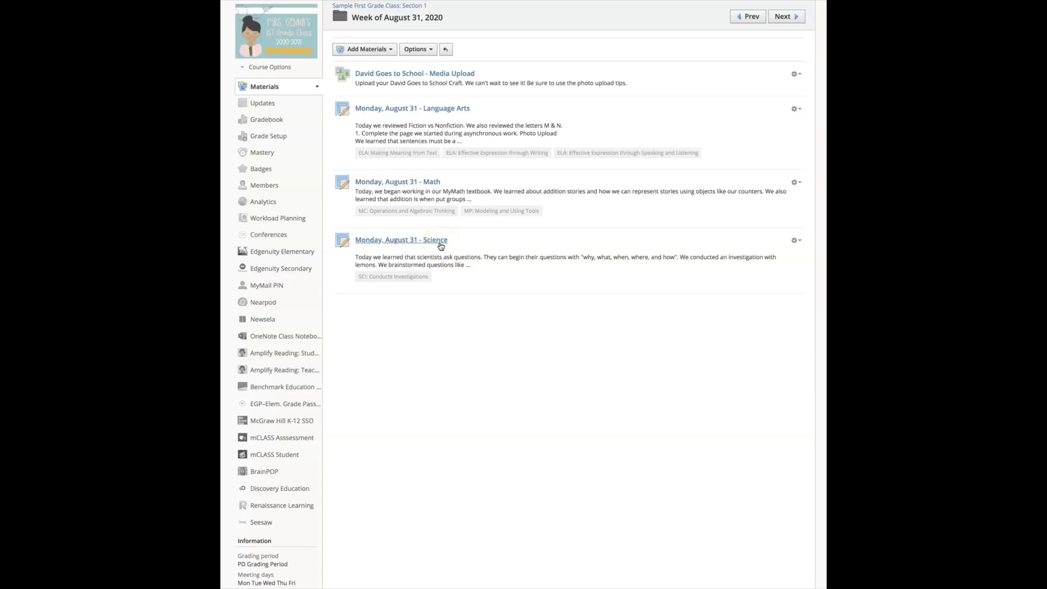
left_click(450, 109)
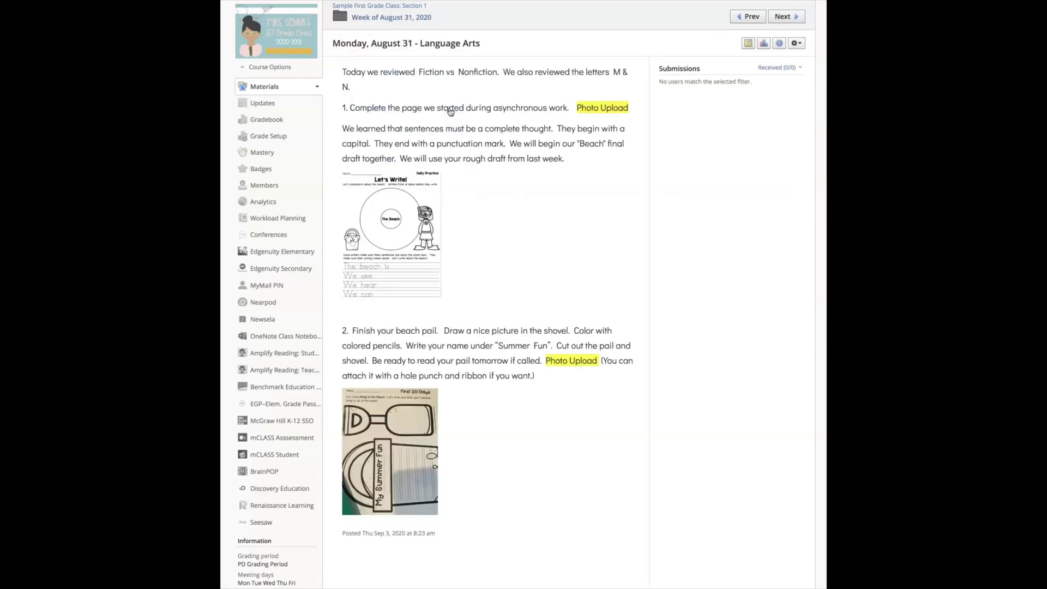
key("alt+Left")
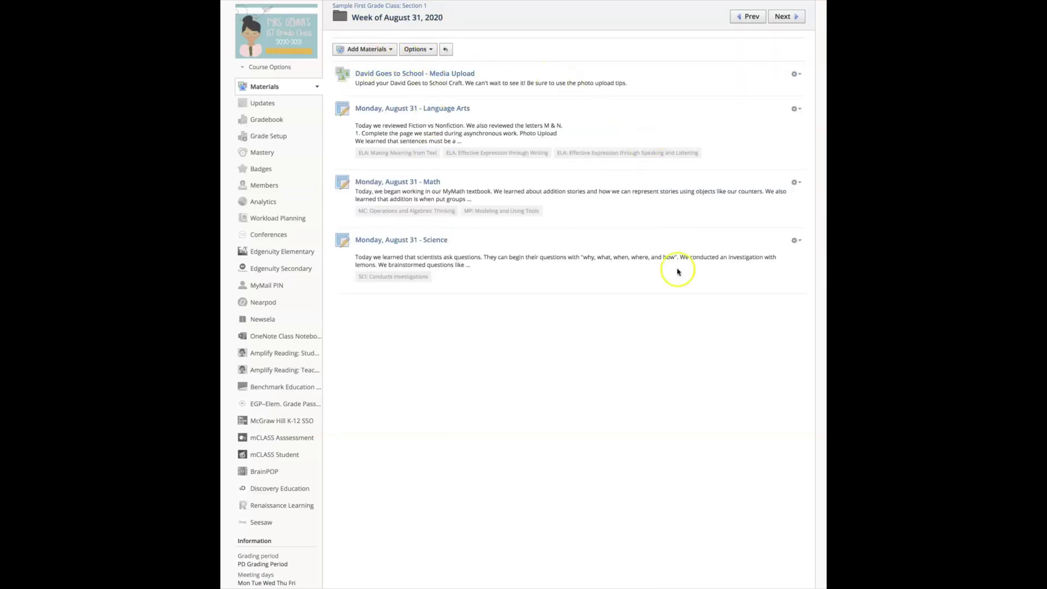
Add a dark-coloured folder titled 'Monday, August 31' to the week folder
left_click(369, 49)
left_click(374, 66)
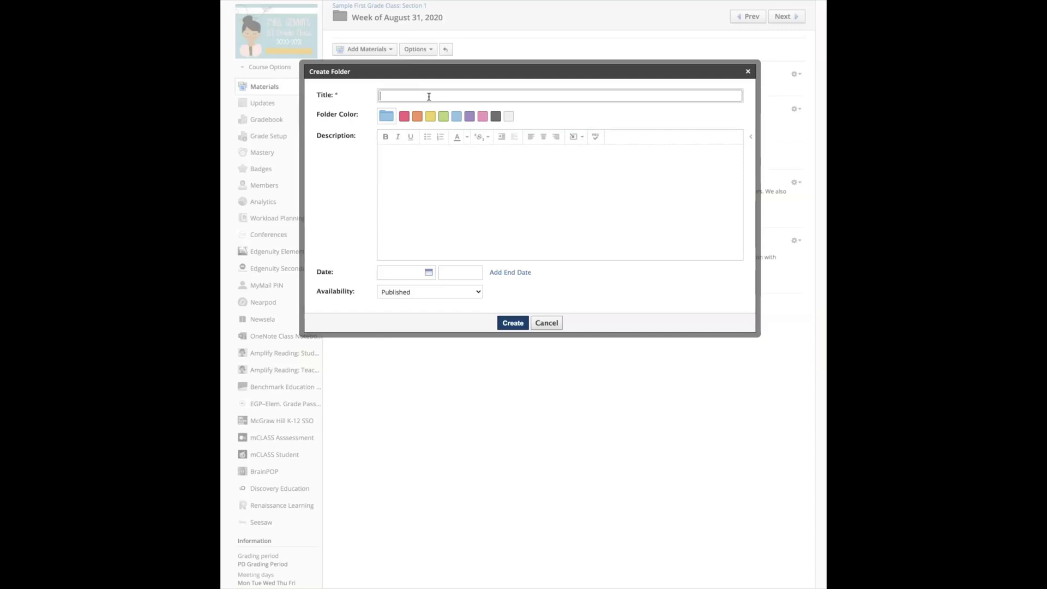
type("Monday, August 31")
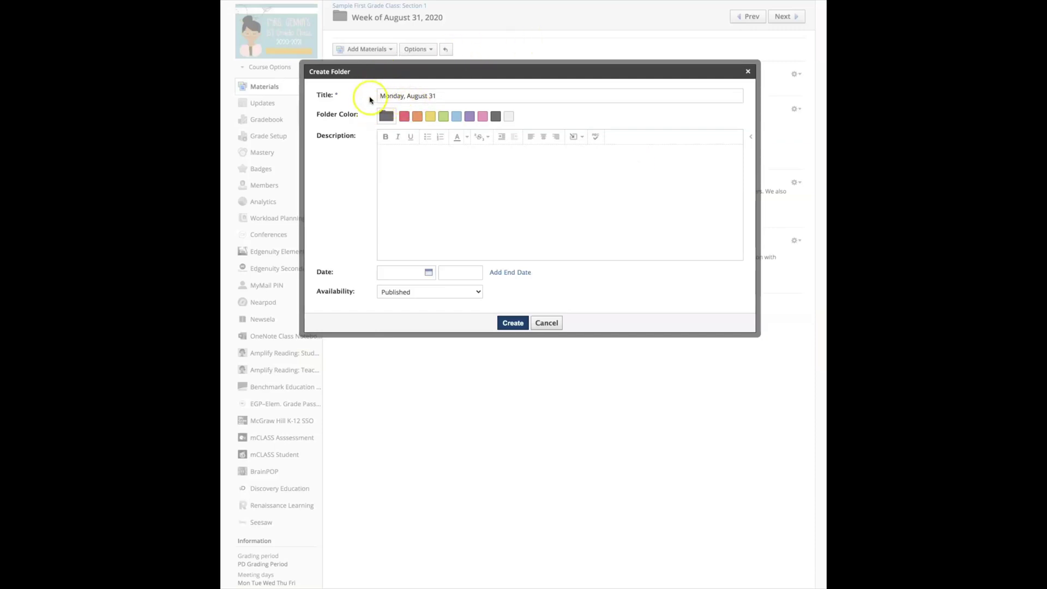
left_click(513, 324)
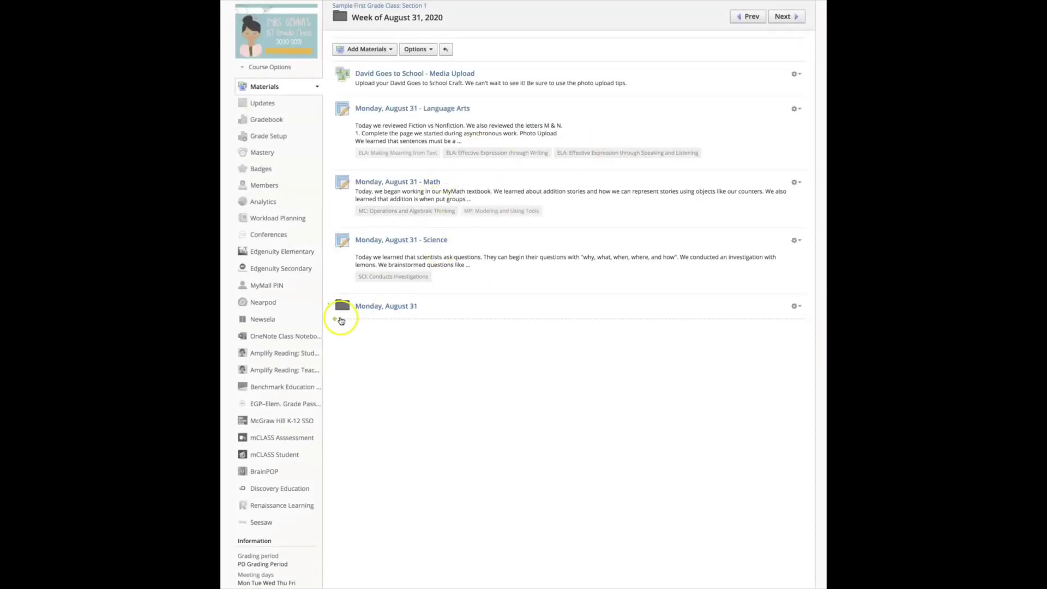
Put the Monday, August 31 folder on top, move the David Goes to School album into it, and open it
left_click_drag(339, 313, 358, 73)
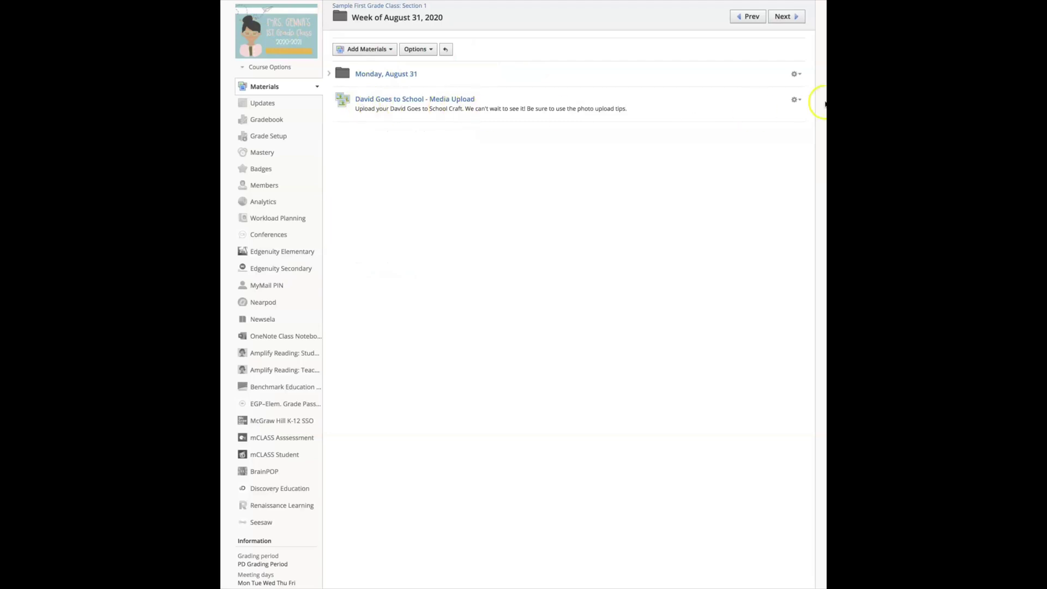
left_click(798, 100)
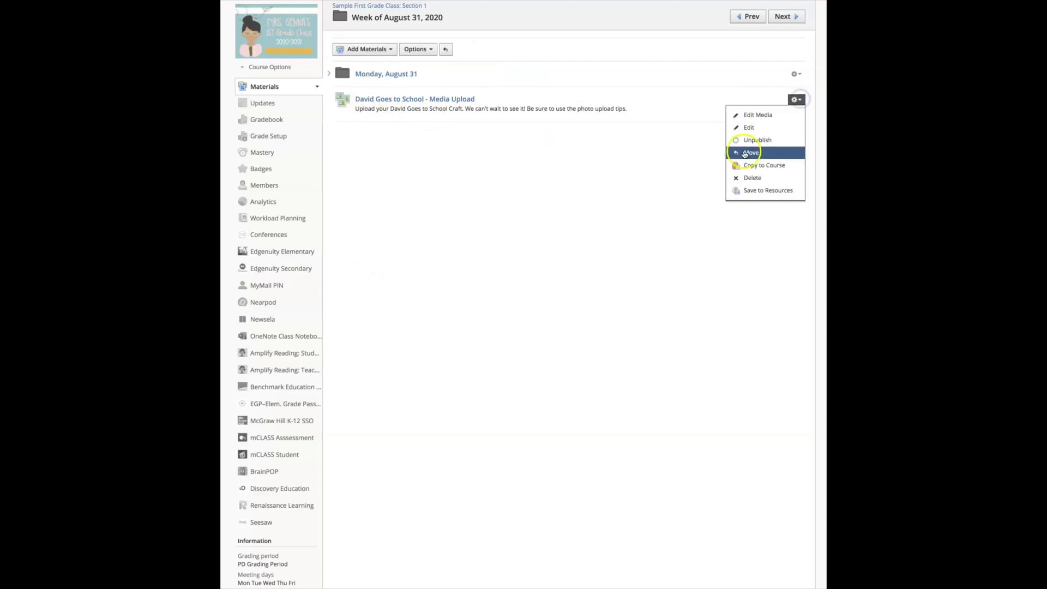
left_click(752, 153)
left_click(567, 145)
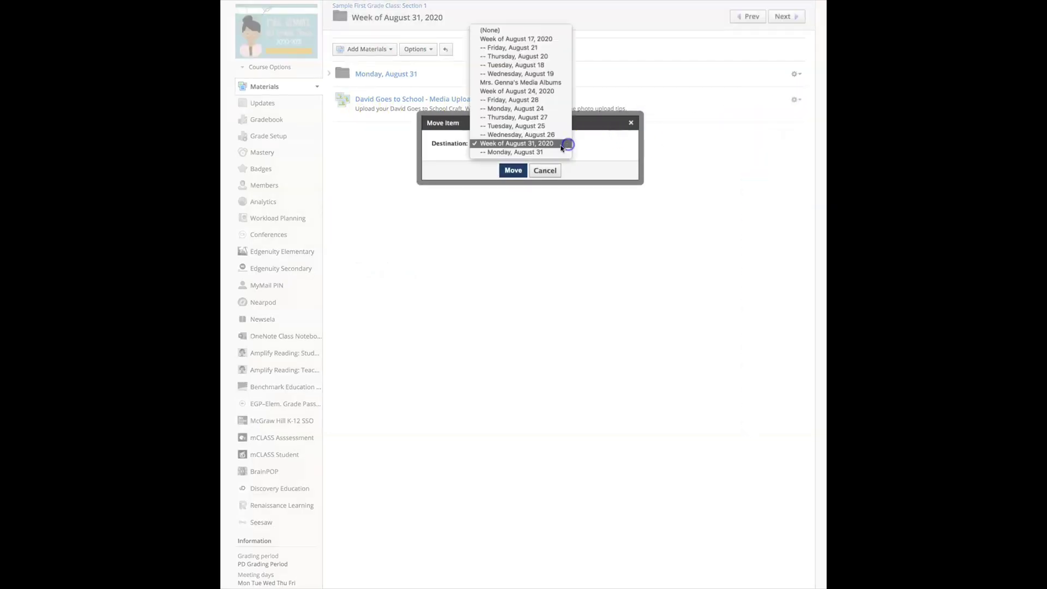
left_click(540, 149)
left_click(514, 170)
left_click(381, 76)
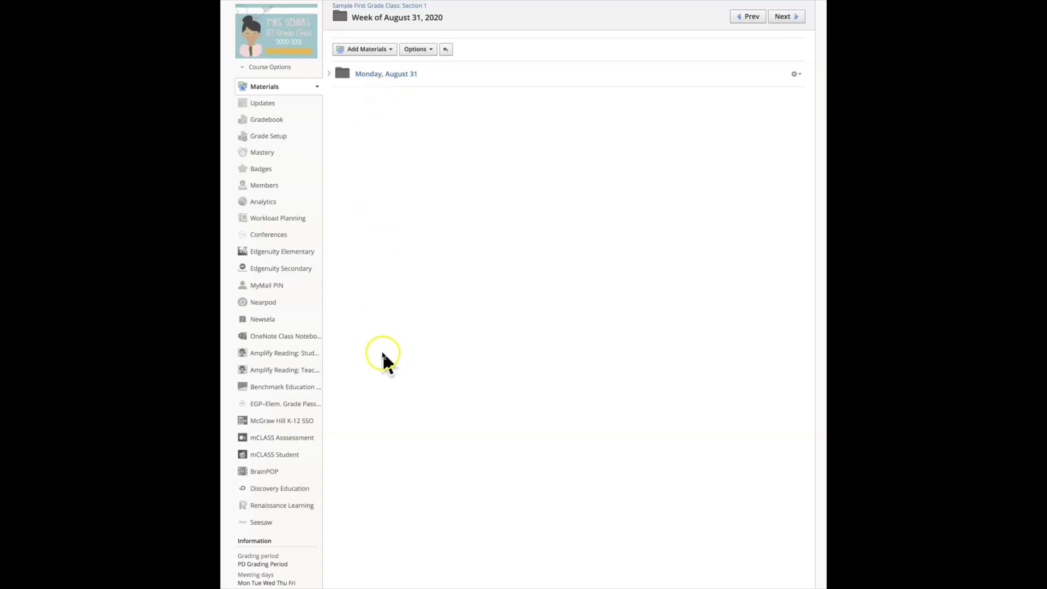
left_click(399, 77)
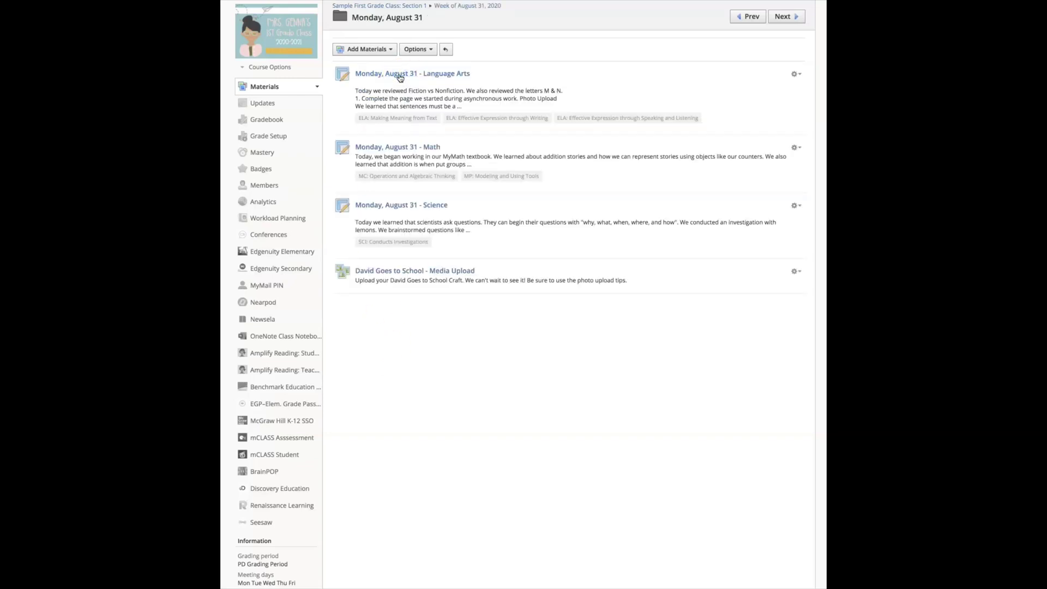